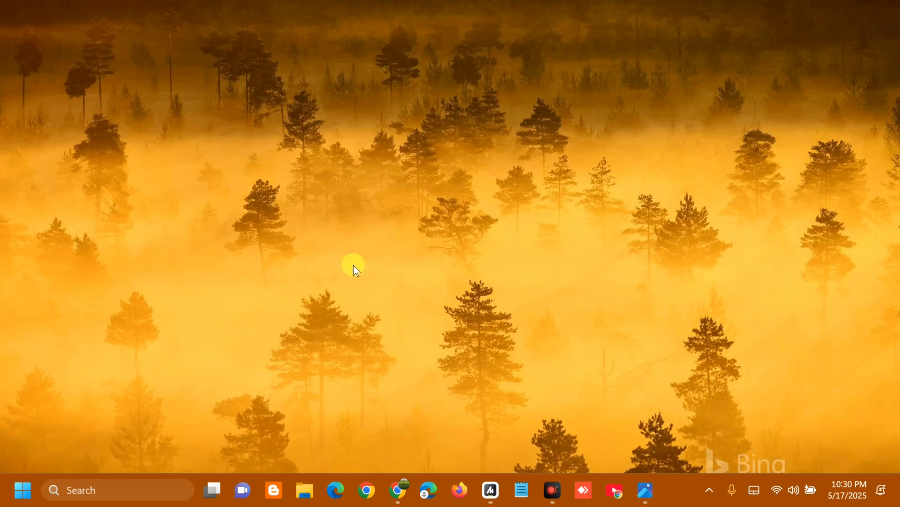
Step: Search Windows for "trouble" and open the Troubleshoot settings
click(22, 489)
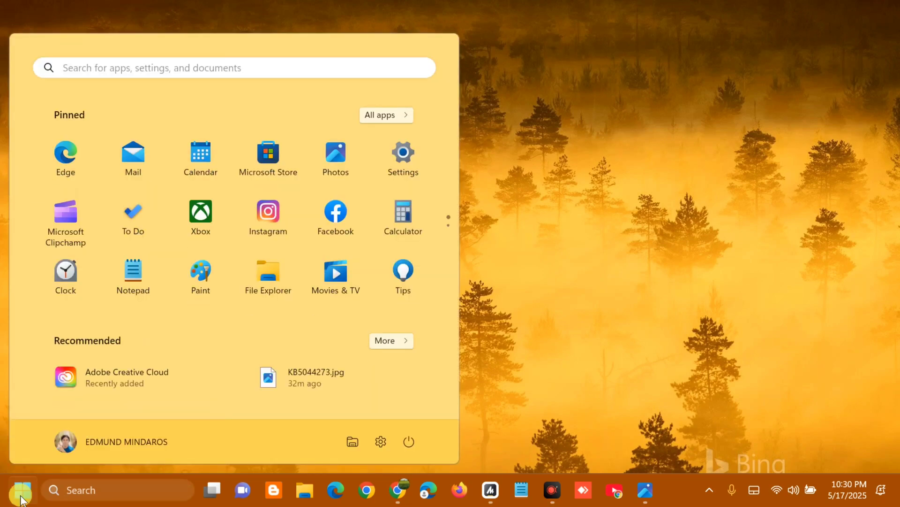
click(120, 67)
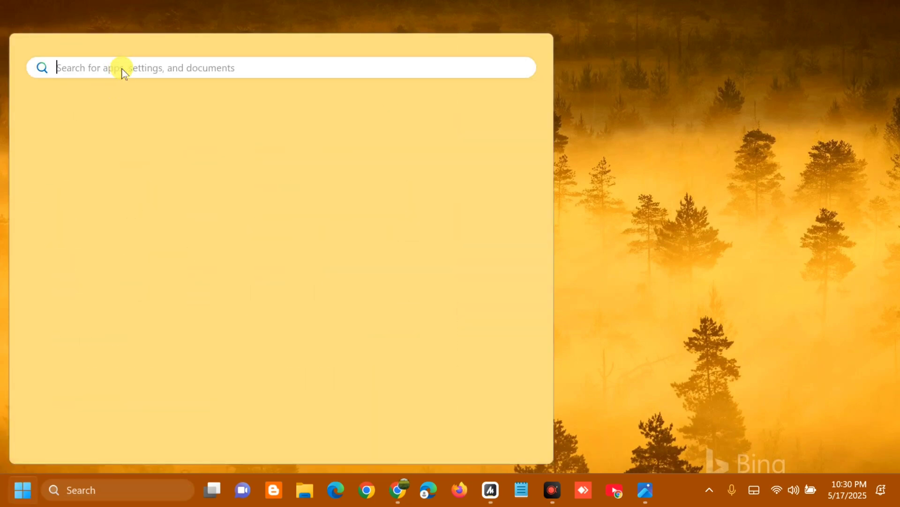
text(trouble)
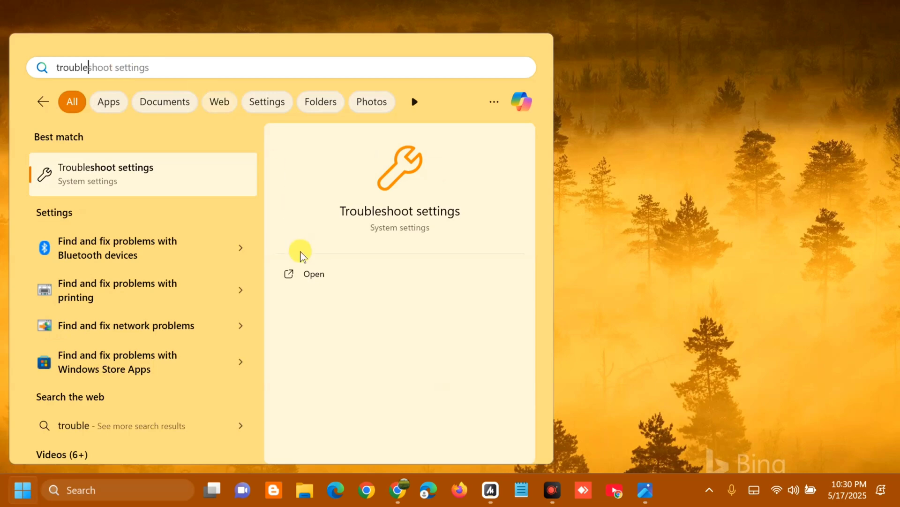
click(308, 282)
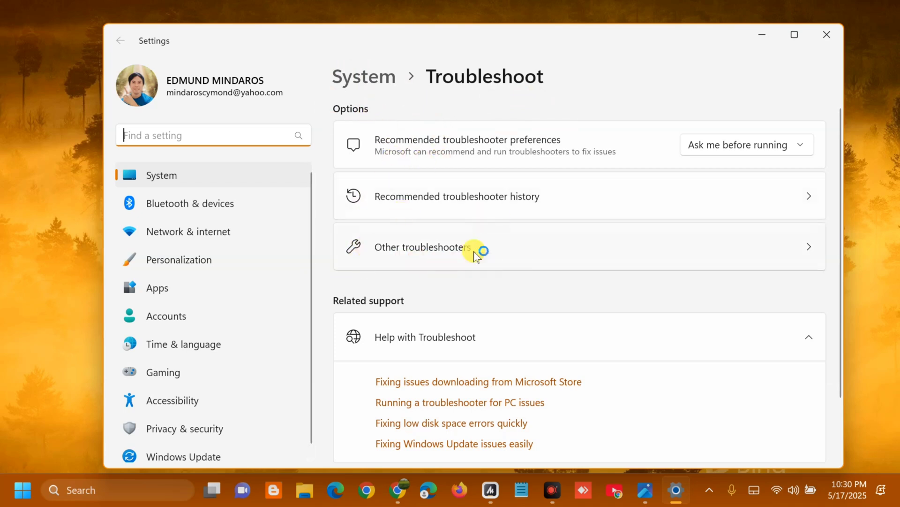
Step: Run the Windows Update troubleshooter from the other troubleshooters, and close it and Settings once it completes
click(451, 249)
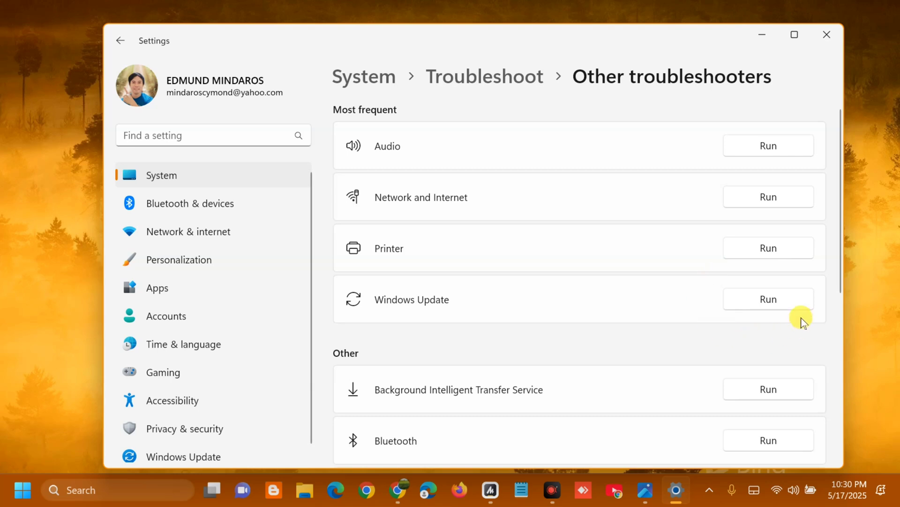
click(773, 305)
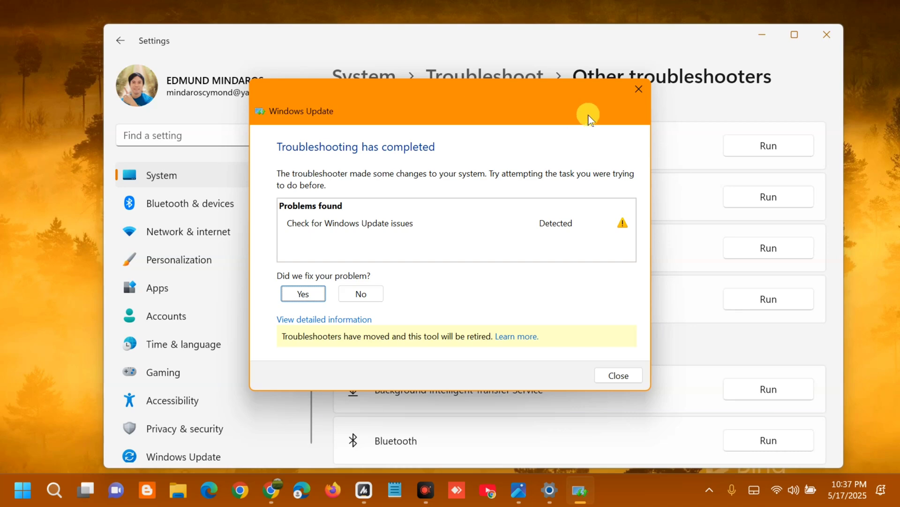
click(639, 89)
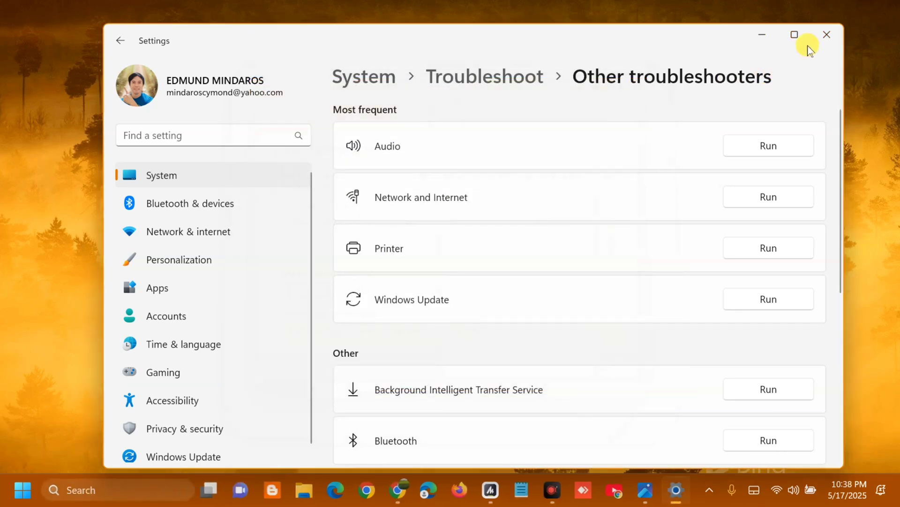
click(826, 35)
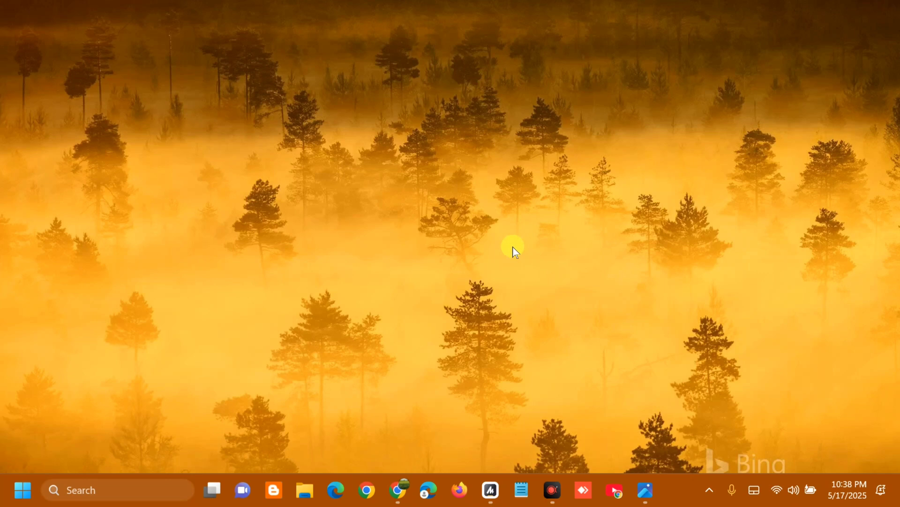
Step: Launch the Services console by running services.msc
key(super+r)
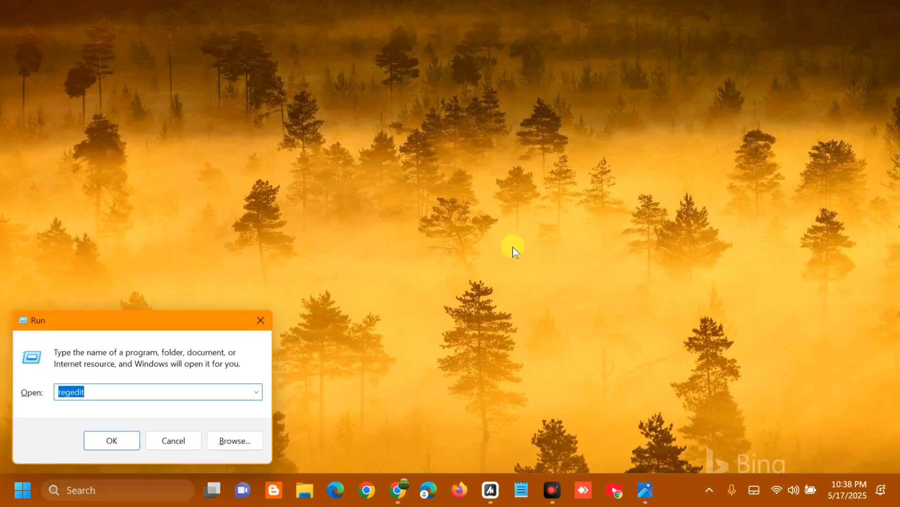
key(BackSpace)
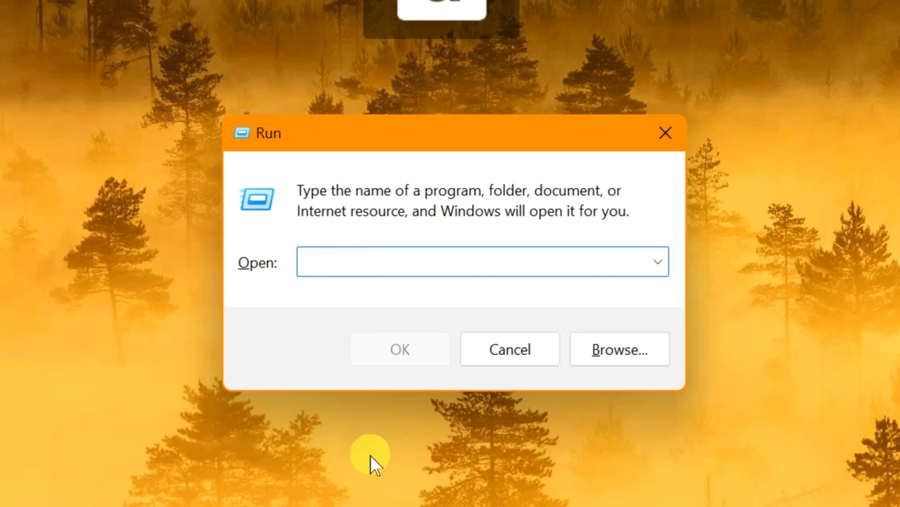
text(serv)
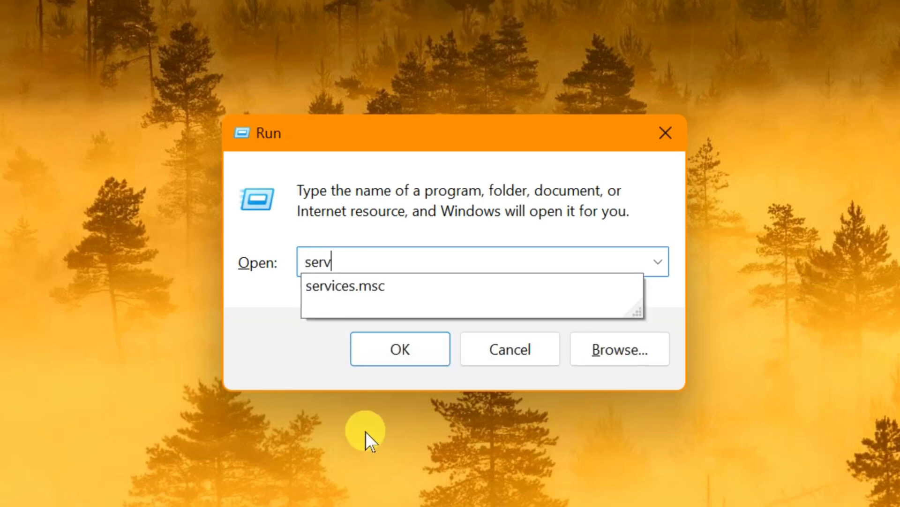
text(ices.msc)
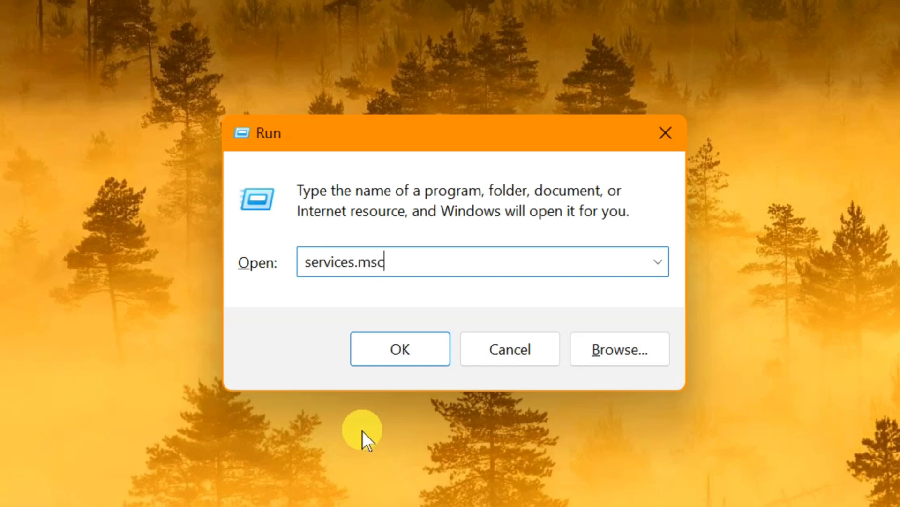
click(411, 347)
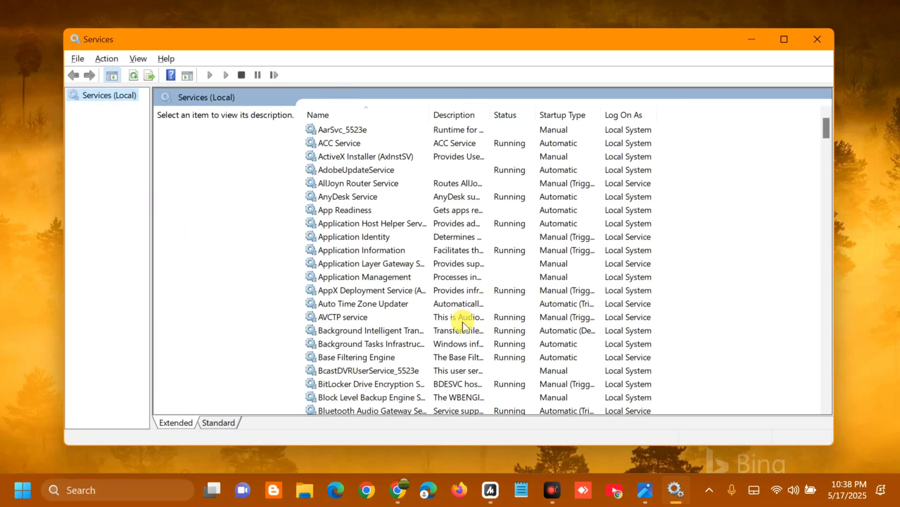
Step: Restart the Windows Update service
drag(825, 128, 802, 434)
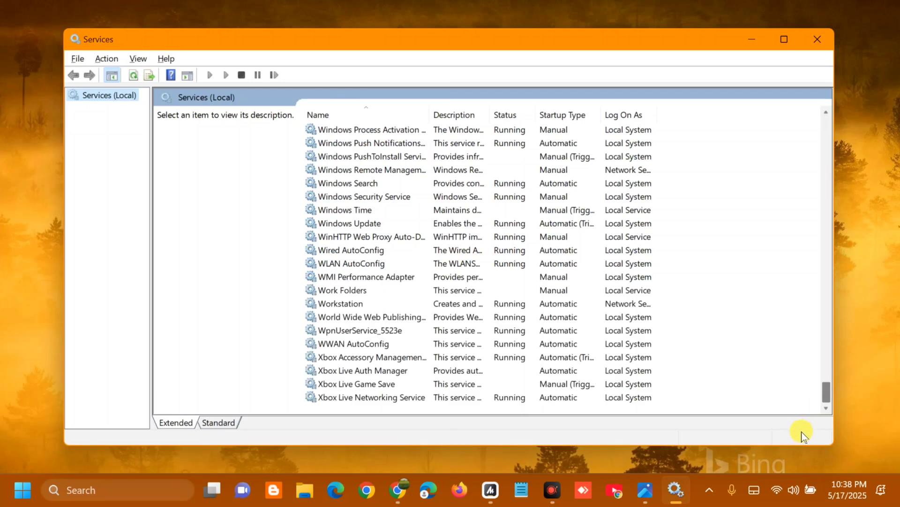
click(450, 225)
right_click(450, 227)
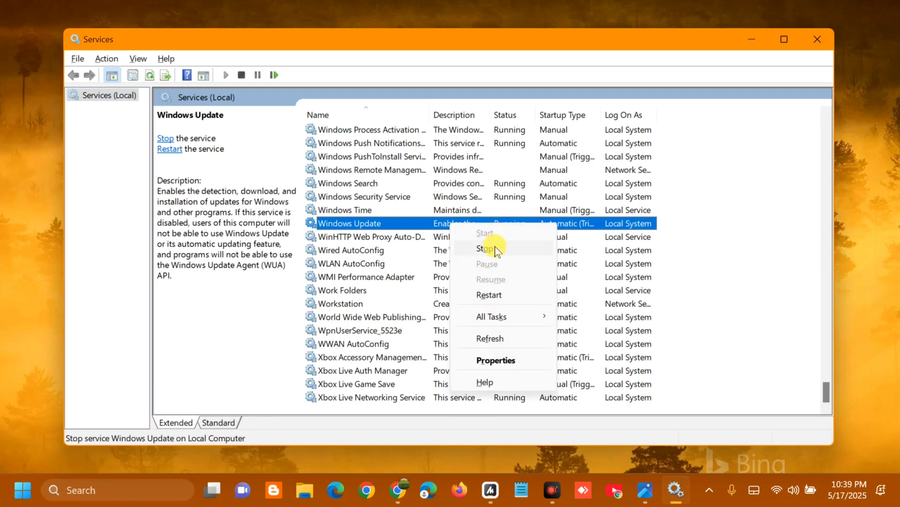
click(490, 295)
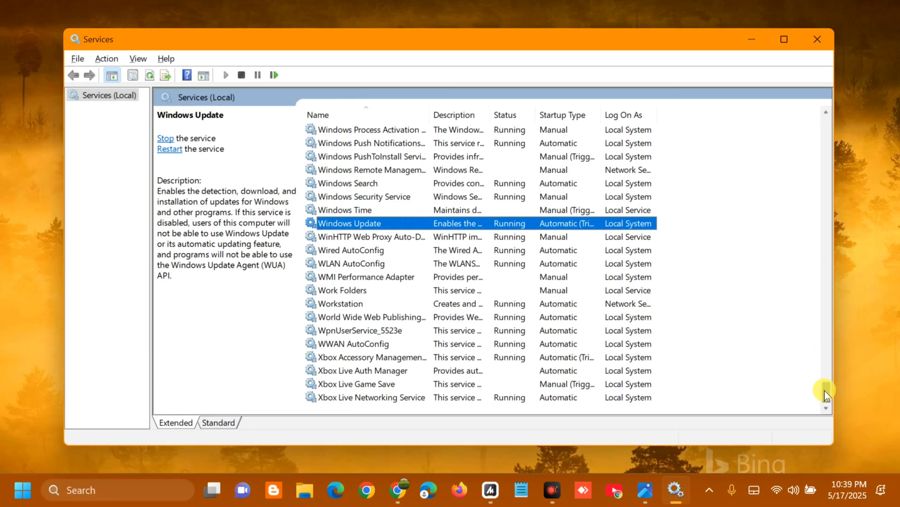
Step: Set the Background Intelligent Transfer Service's startup type to Automatic, start the service and apply the changes
drag(825, 390, 818, 138)
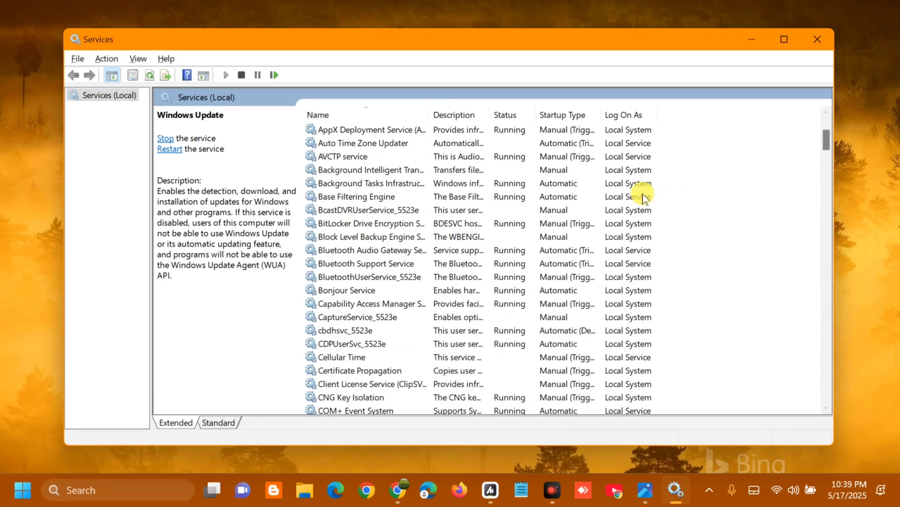
click(446, 176)
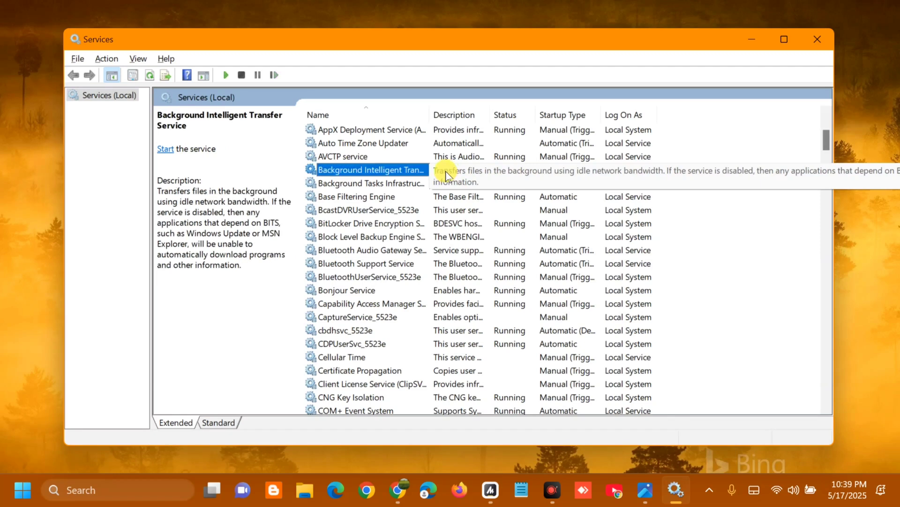
right_click(446, 175)
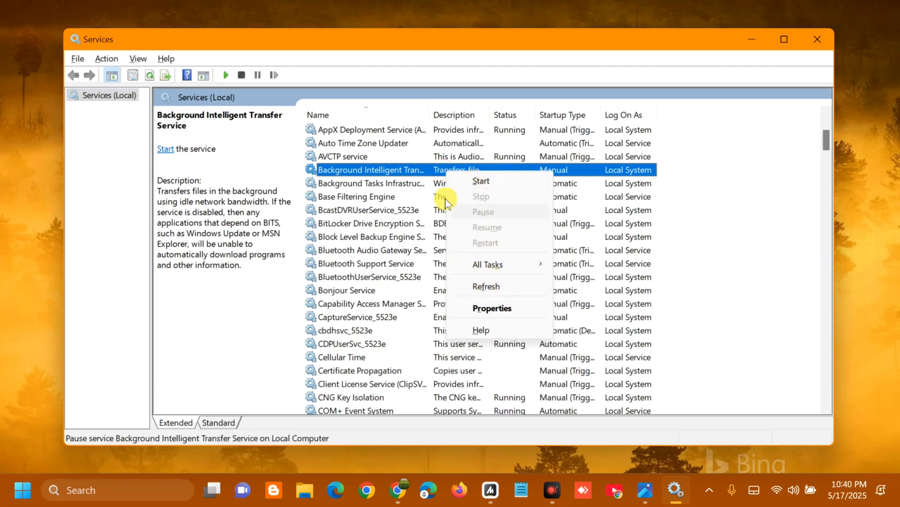
click(424, 173)
double_click(424, 174)
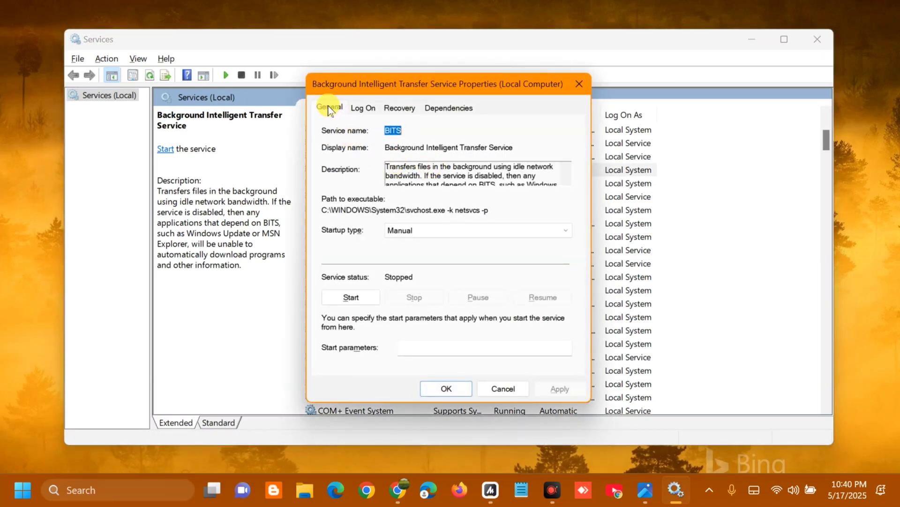
click(564, 231)
click(487, 252)
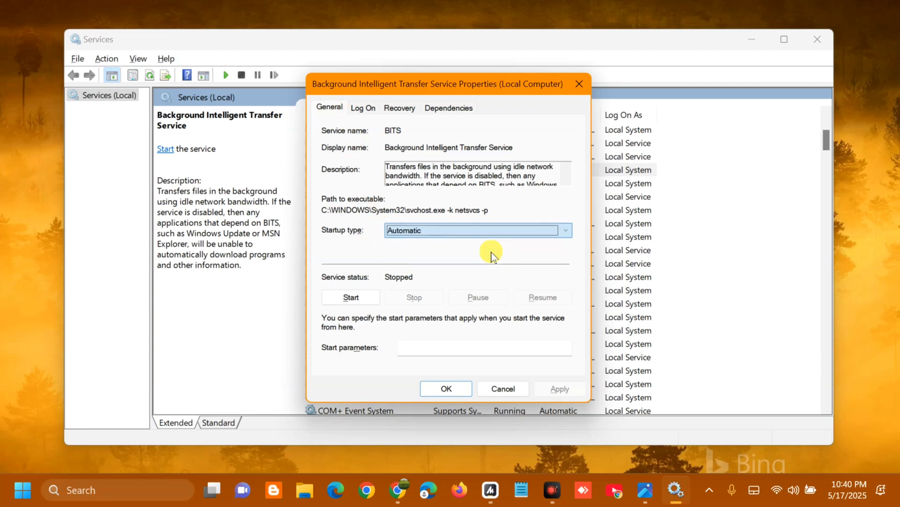
click(352, 298)
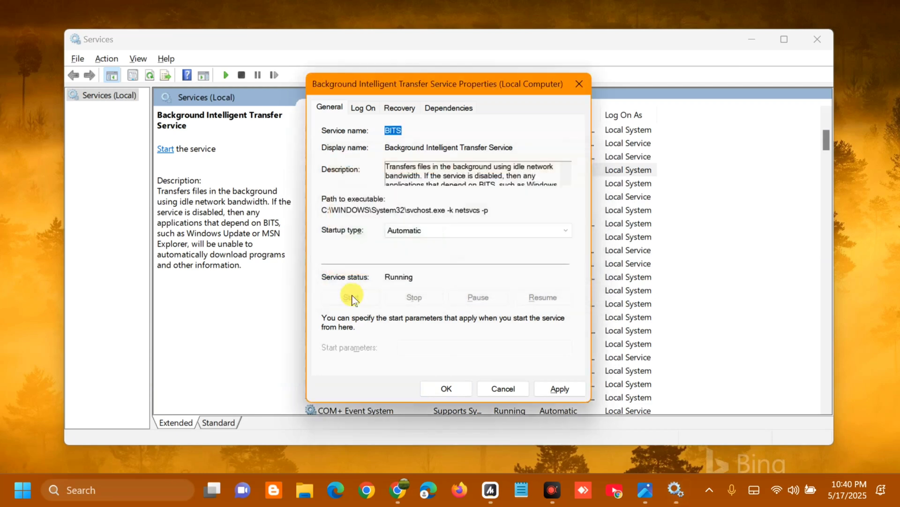
click(558, 389)
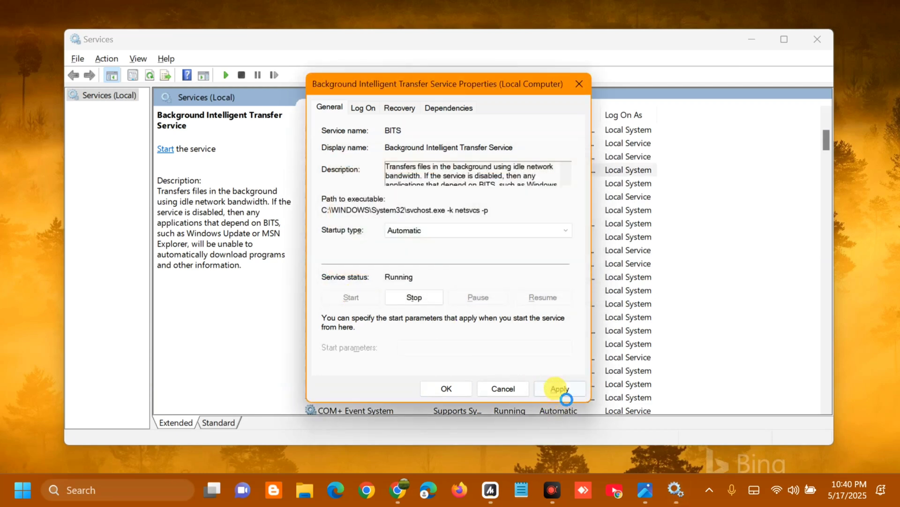
click(446, 389)
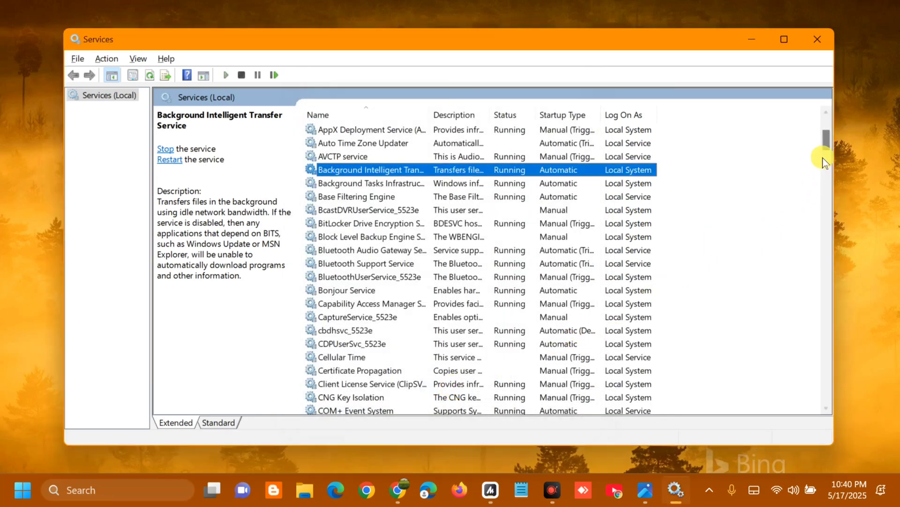
Step: Restart the Cryptographic Services service
drag(827, 149, 826, 169)
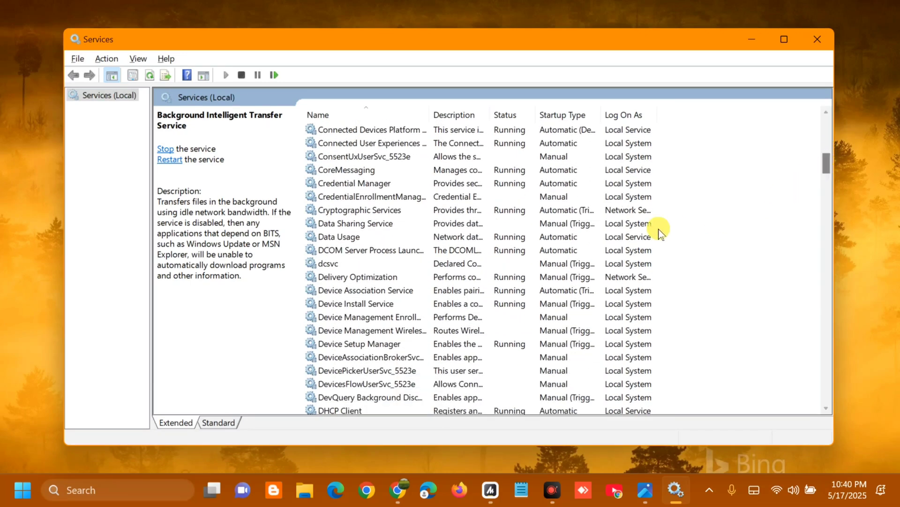
right_click(445, 212)
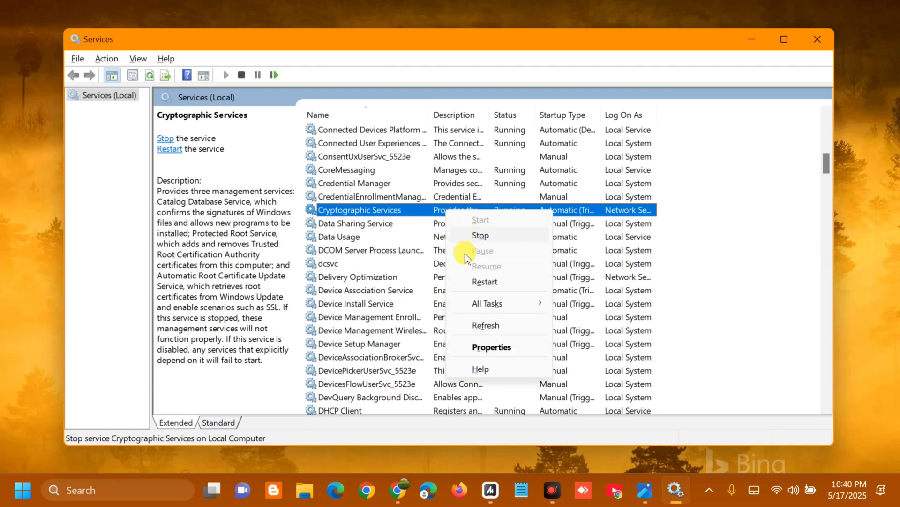
click(485, 282)
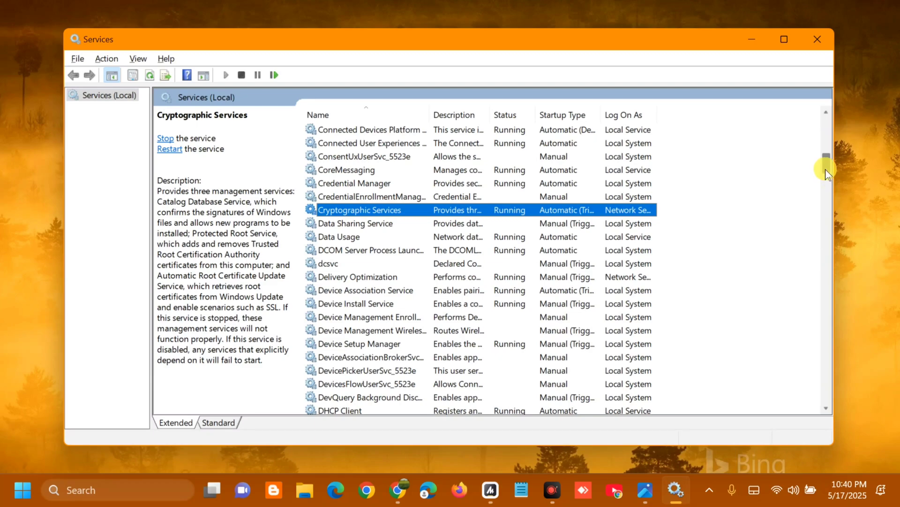
Step: Start the Windows Installer service from its properties, and close the Services console
scroll(827, 181, down, 3)
drag(826, 178, 820, 379)
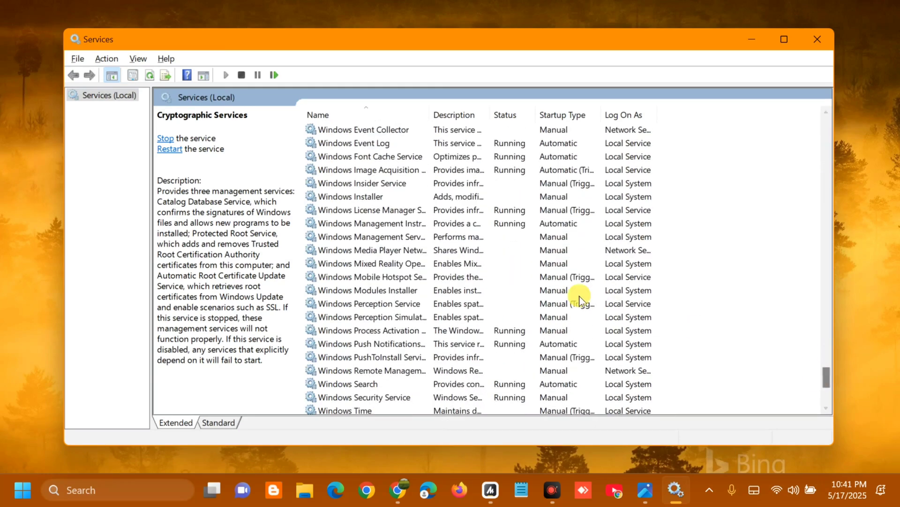
click(444, 201)
right_click(445, 201)
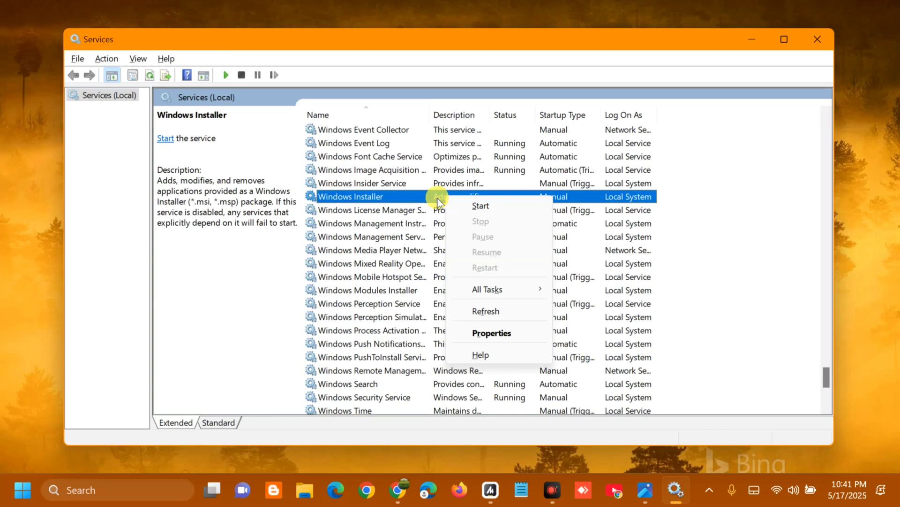
click(434, 198)
double_click(430, 197)
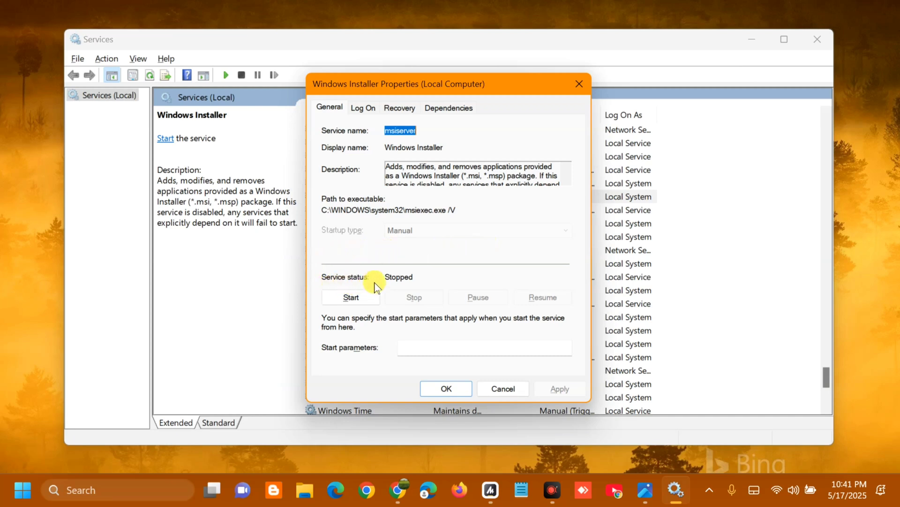
click(351, 297)
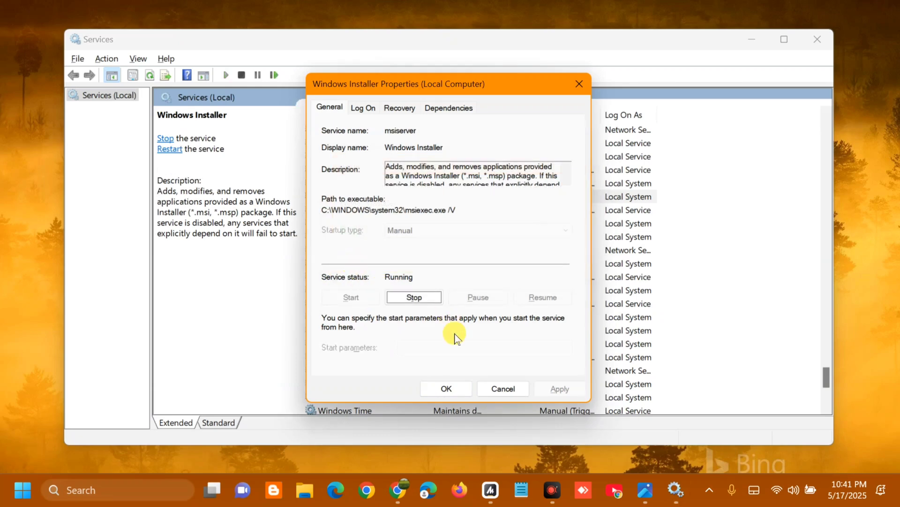
click(446, 388)
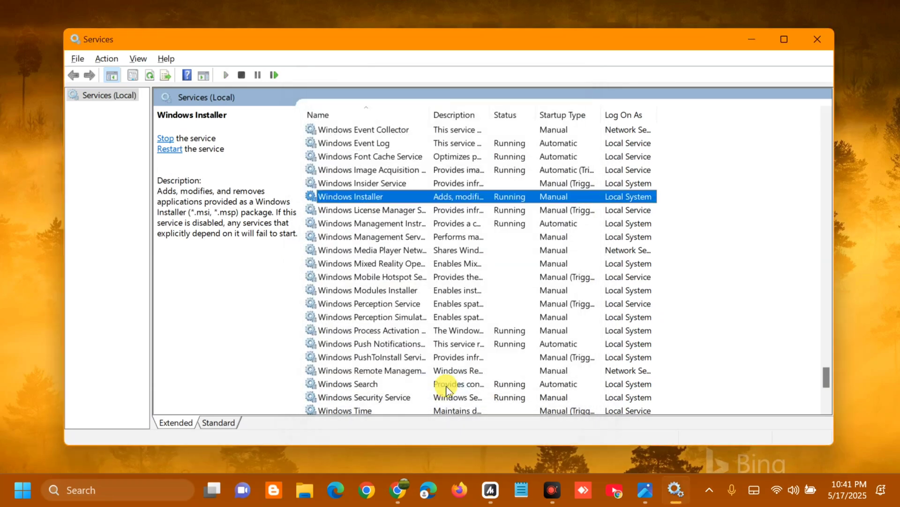
click(817, 40)
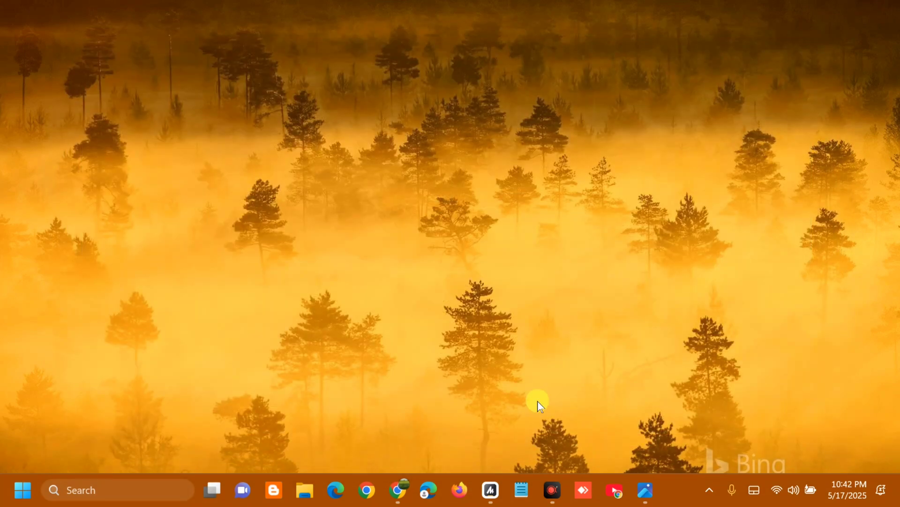
click(23, 489)
click(409, 441)
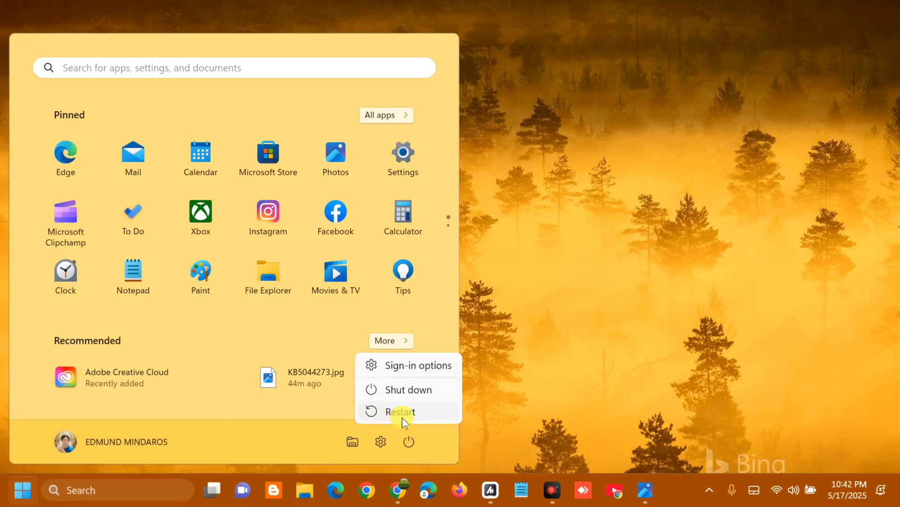
click(587, 326)
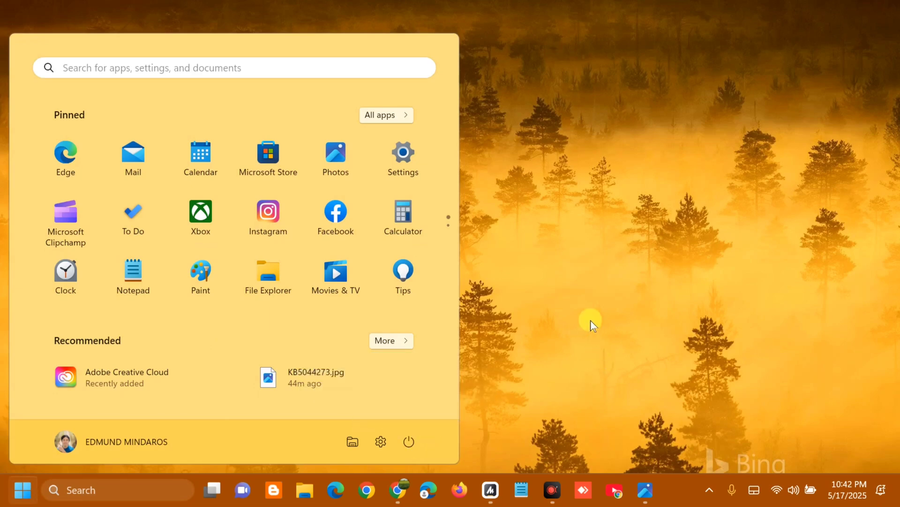
click(584, 317)
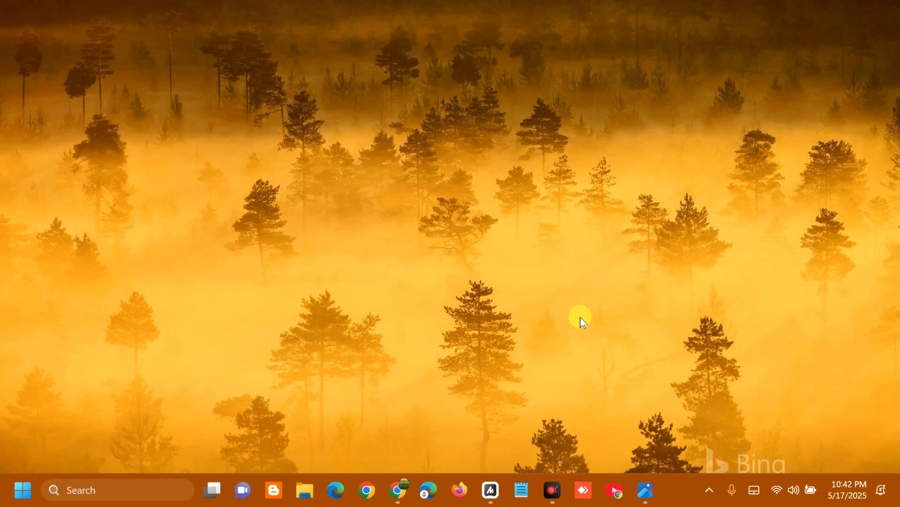